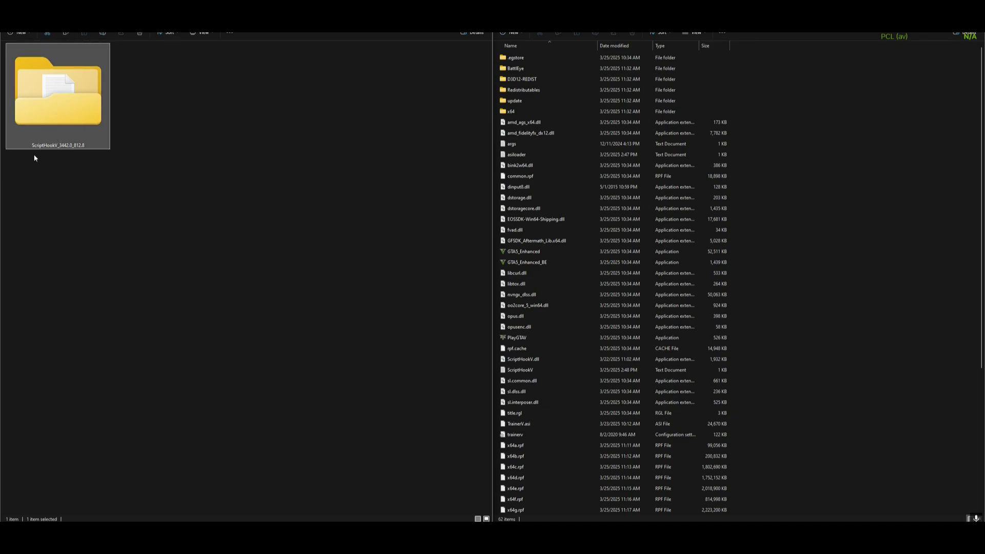
# - Select the downloaded ScriptHookV_3442.0_812.8 folder beside the game folder window
pyautogui.click(899, 123)
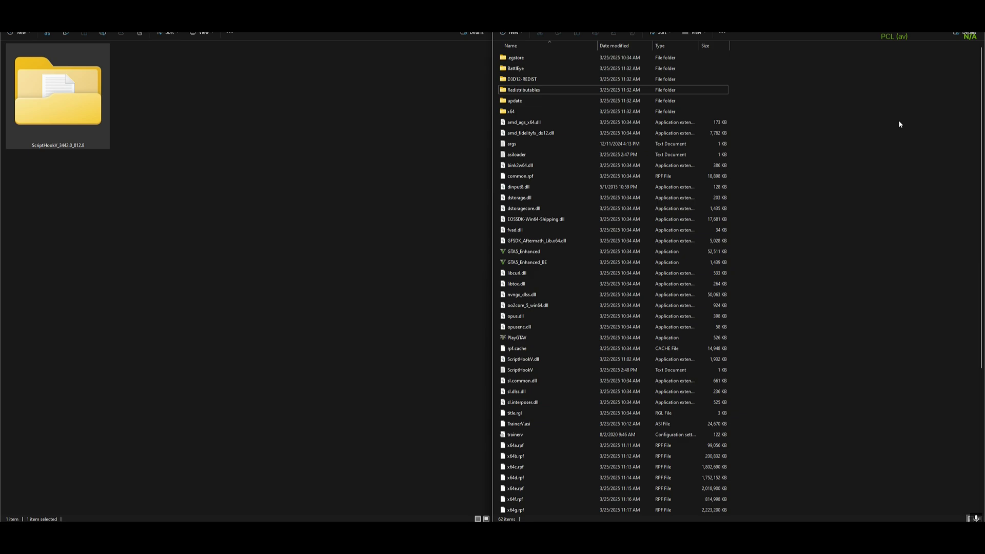
pyautogui.click(66, 116)
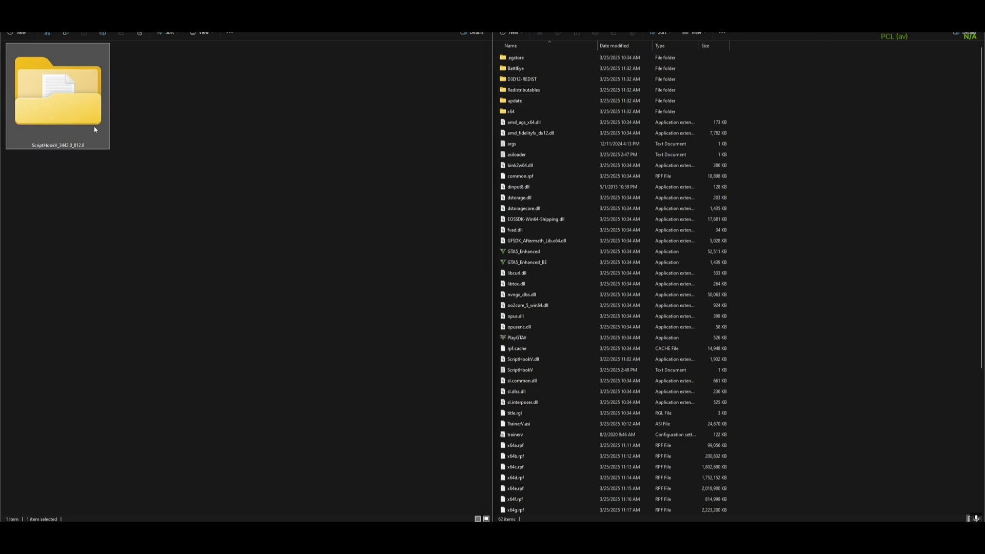
# - Open ScriptHookV, then bin, and box-select all five files inside
pyautogui.doubleClick(78, 106)
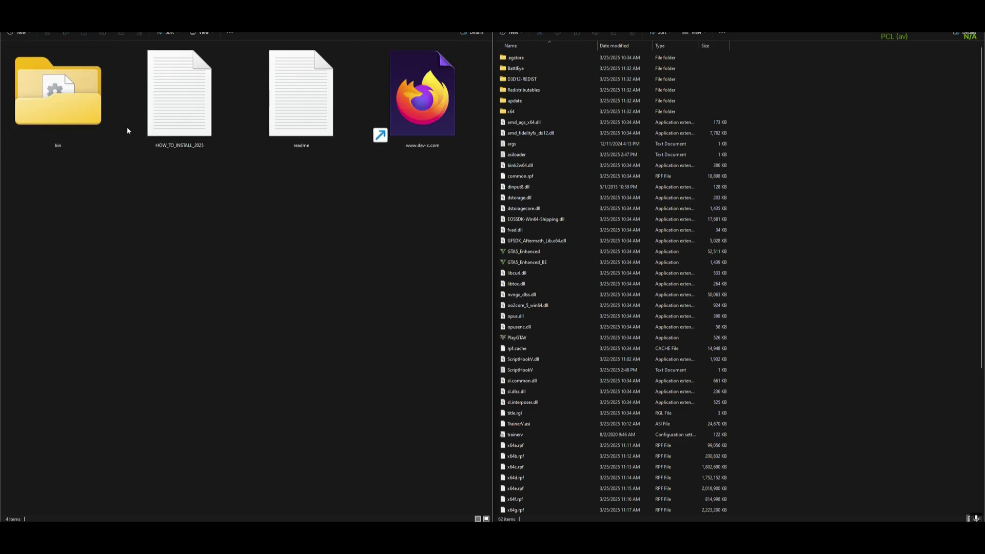
pyautogui.doubleClick(66, 107)
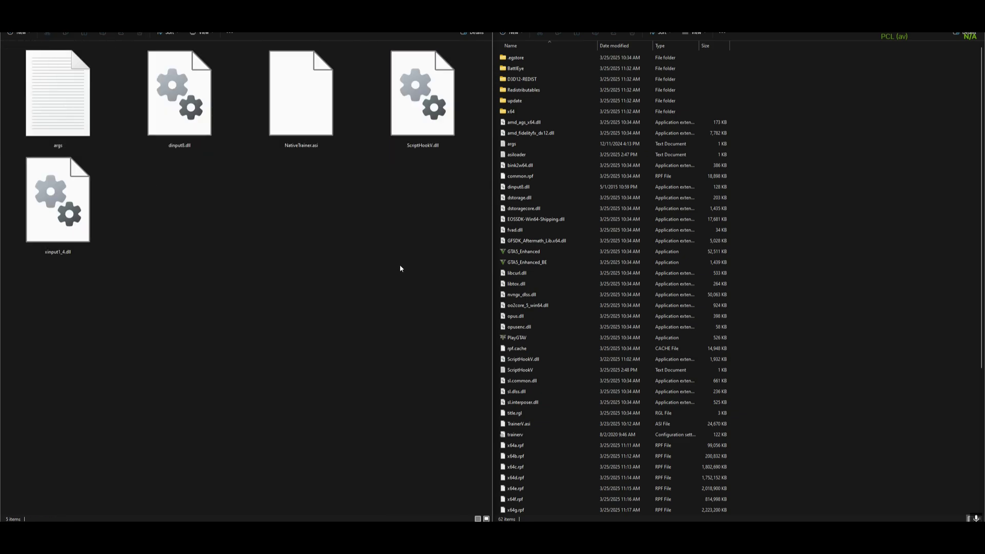
pyautogui.moveTo(56, 339); pyautogui.dragTo(436, 74)
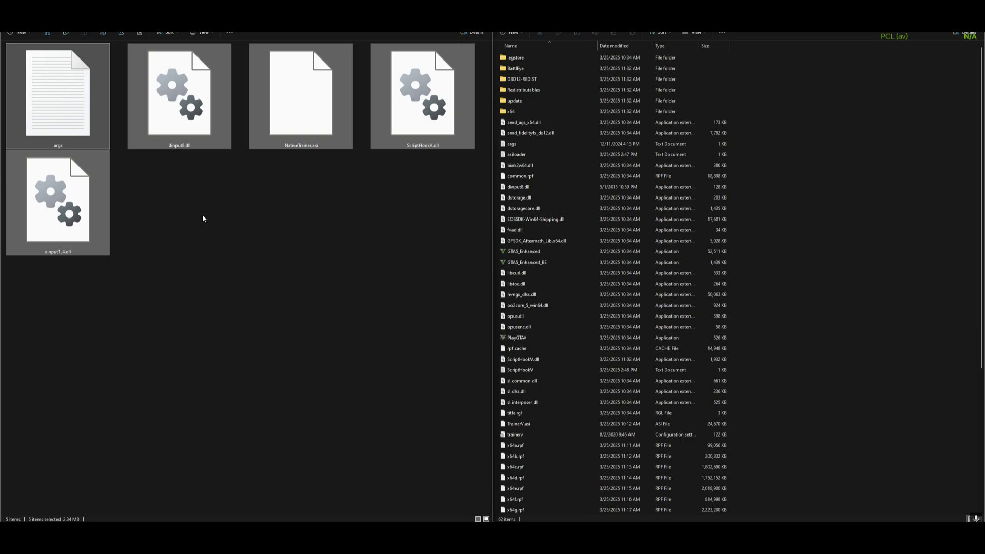
# - Deselect NativeTrainer.asi and drag the other four bin files into the GTAVEnhanced folder
pyautogui.keyDown('ctrl'); pyautogui.click(302, 97); pyautogui.keyUp('ctrl')
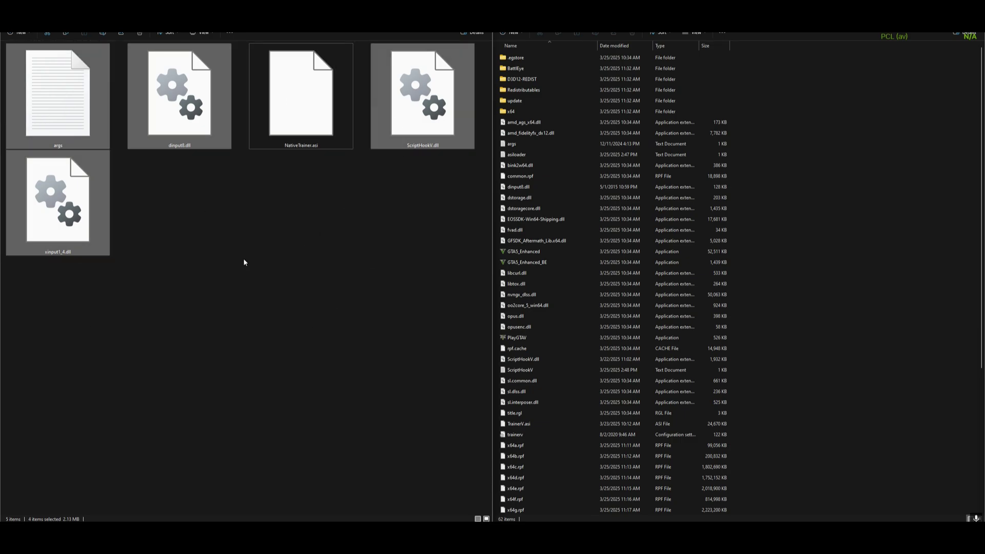
pyautogui.moveTo(42, 90)
pyautogui.mouseDown()
pyautogui.moveTo(874, 259)
pyautogui.moveTo(862, 241)
pyautogui.mouseUp()
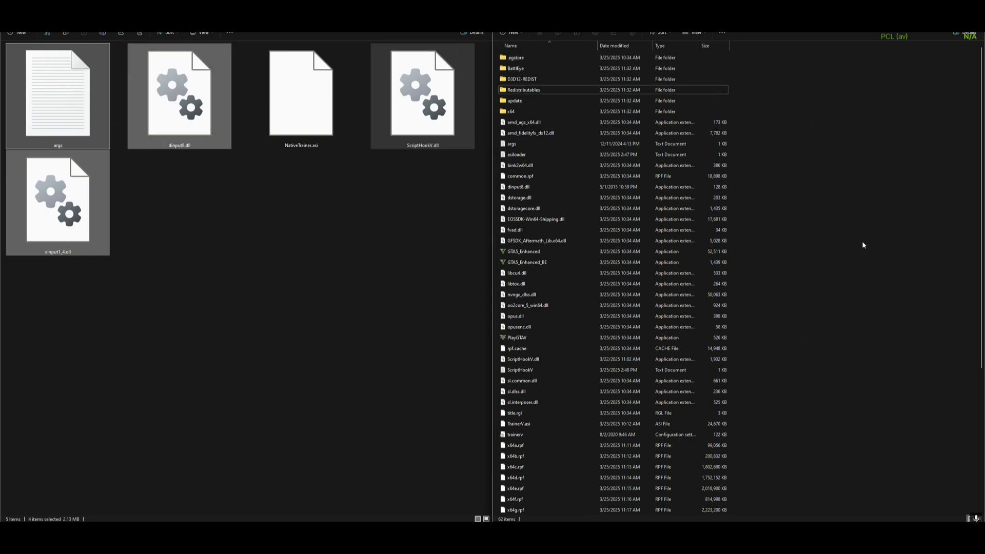